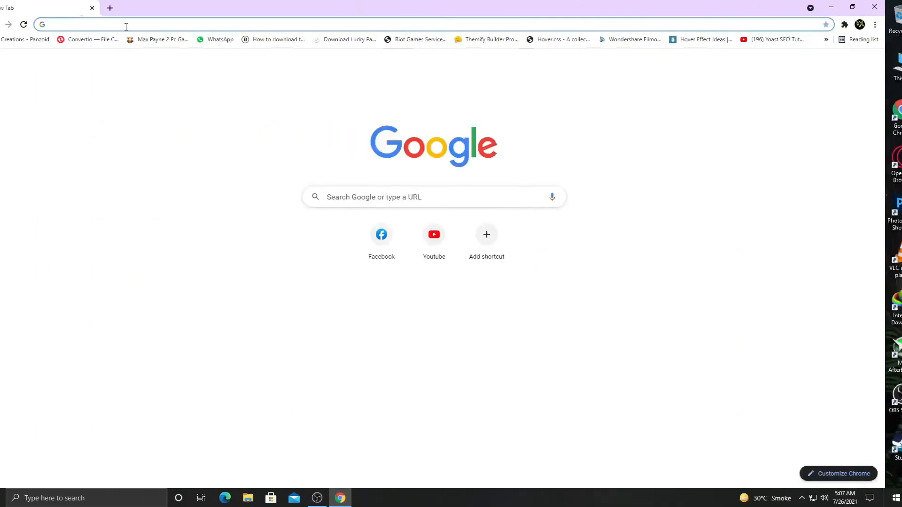
# - Load logomakr.com in Chrome by entering 'logomakr' in the address bar
pyautogui.click(143, 26)
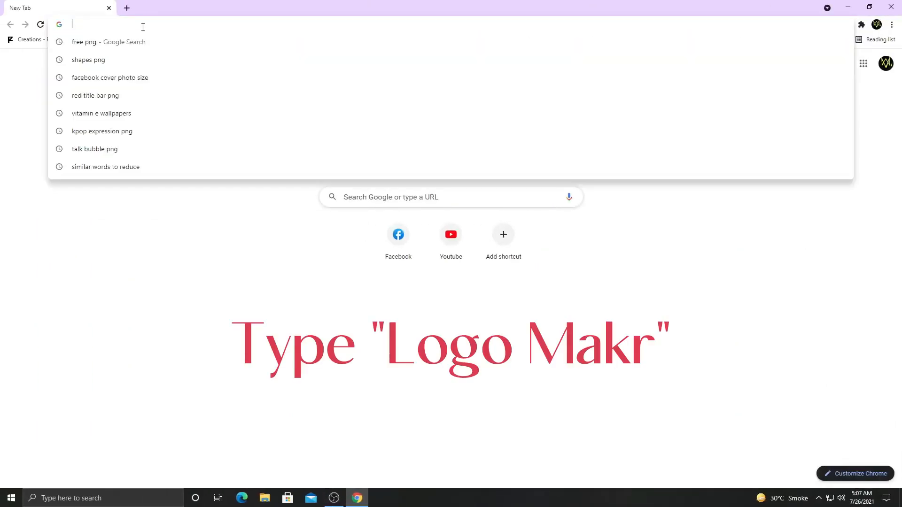
pyautogui.write('logomakr.com')
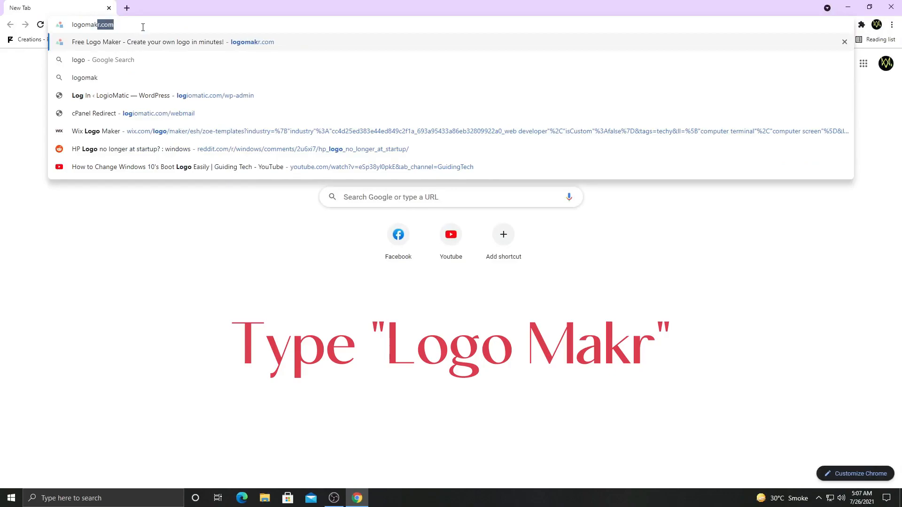
pyautogui.press('Return')
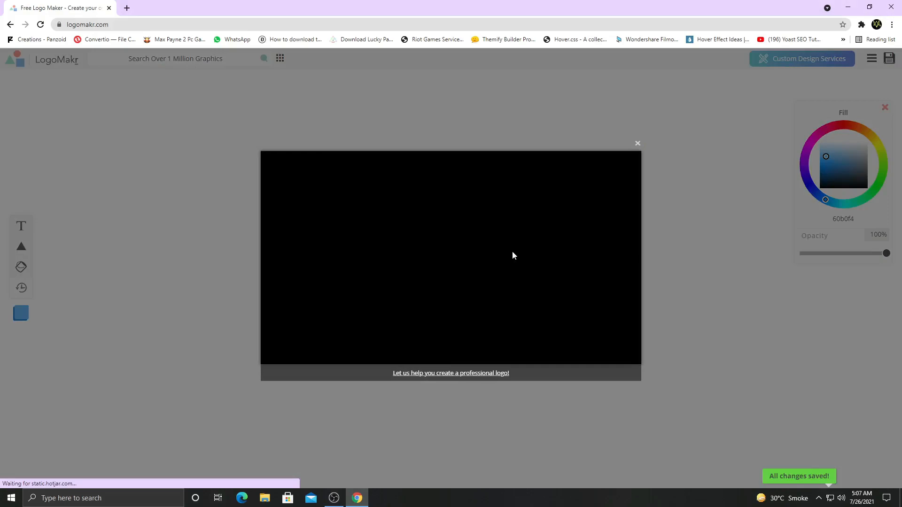
# - Close the intro video and step through the three walkthrough tips to DONE
pyautogui.click(641, 147)
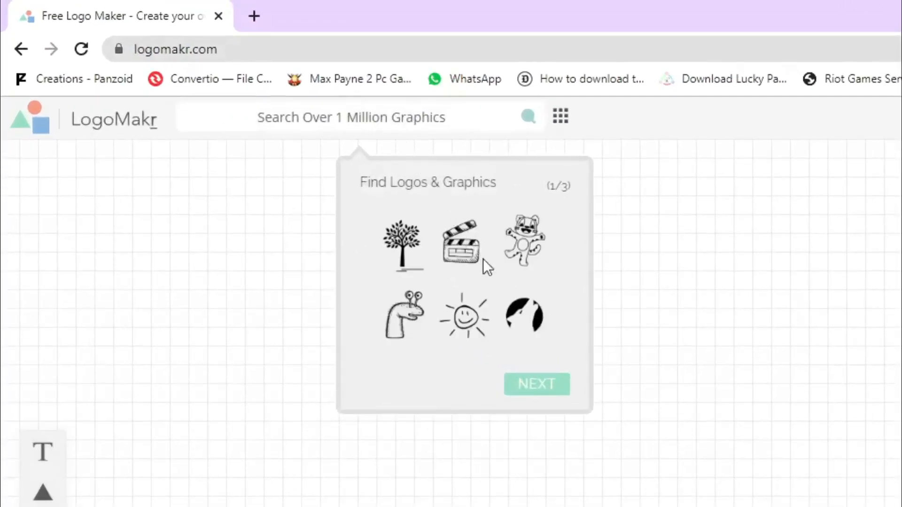
pyautogui.click(551, 392)
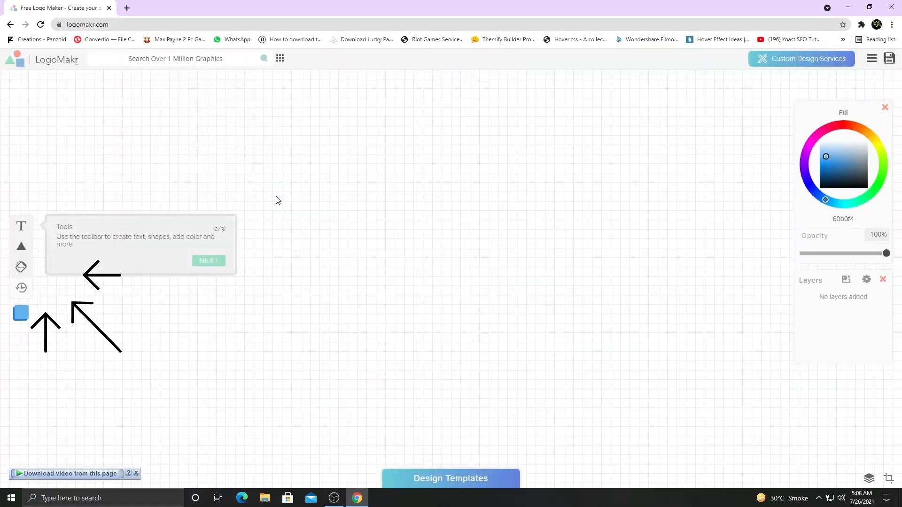
pyautogui.click(209, 262)
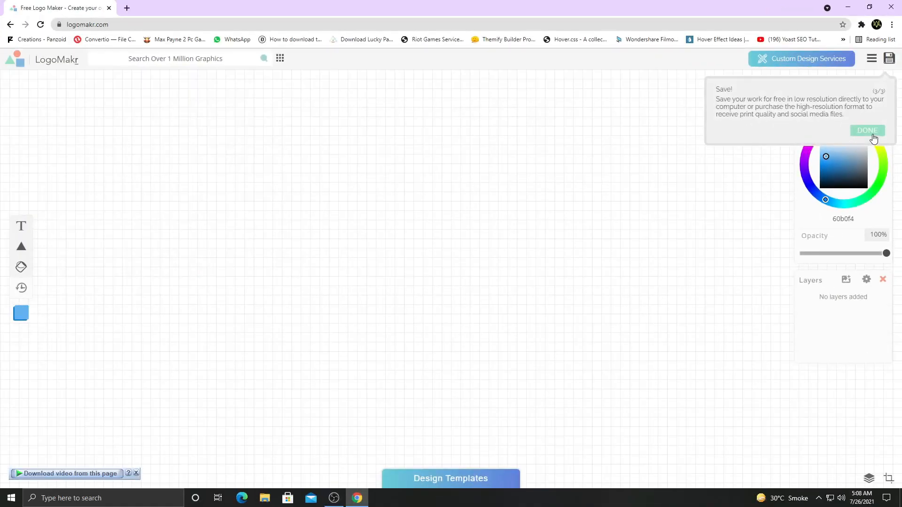
pyautogui.click(872, 135)
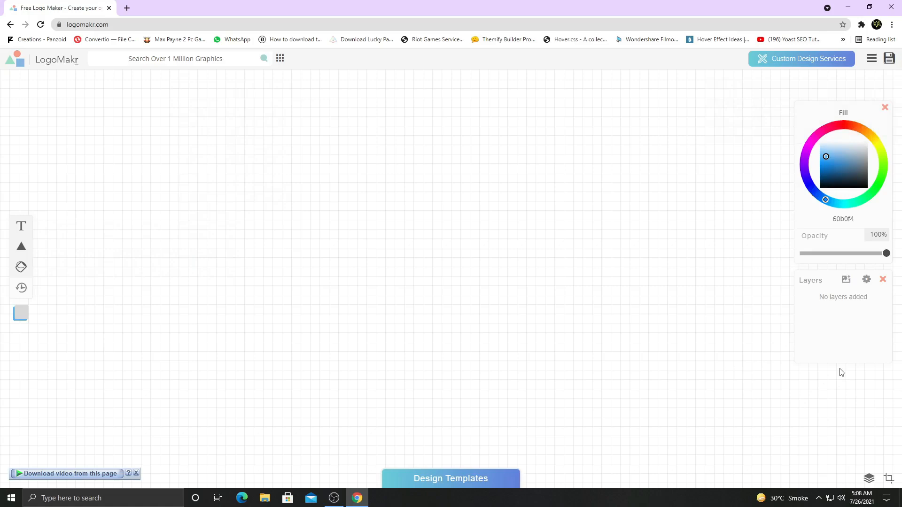
# - Search the graphics library for 'shop' and browse the results
pyautogui.click(189, 59)
pyautogui.write('shop')
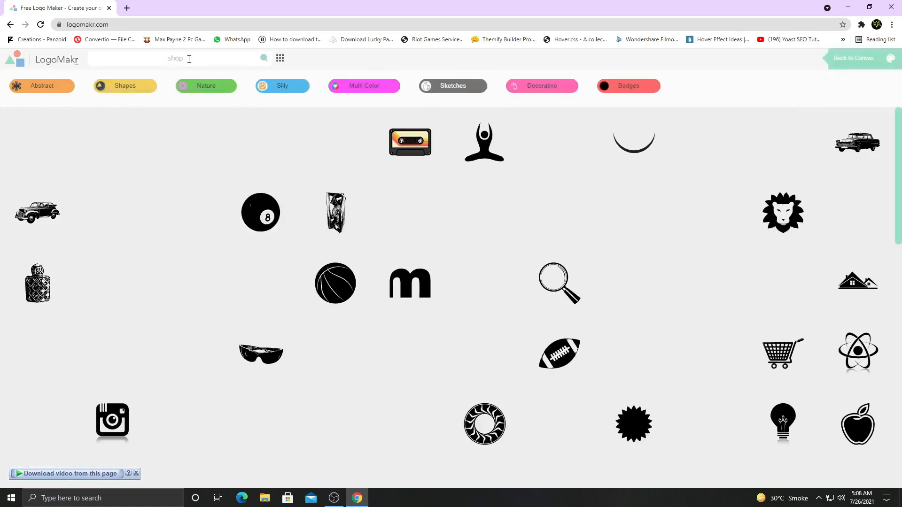
pyautogui.press('Return')
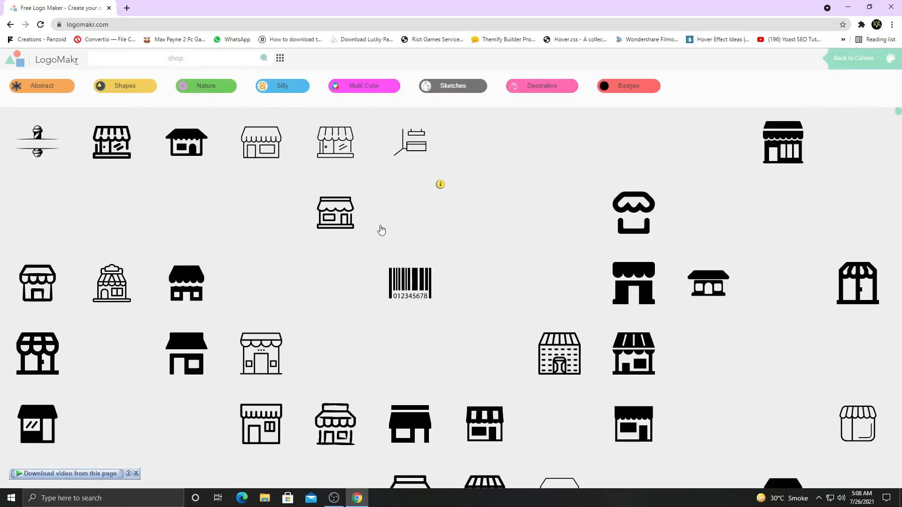
pyautogui.scroll(-2, 362, 245)
pyautogui.scroll(-5, 362, 245)
pyautogui.scroll(-6, 363, 245)
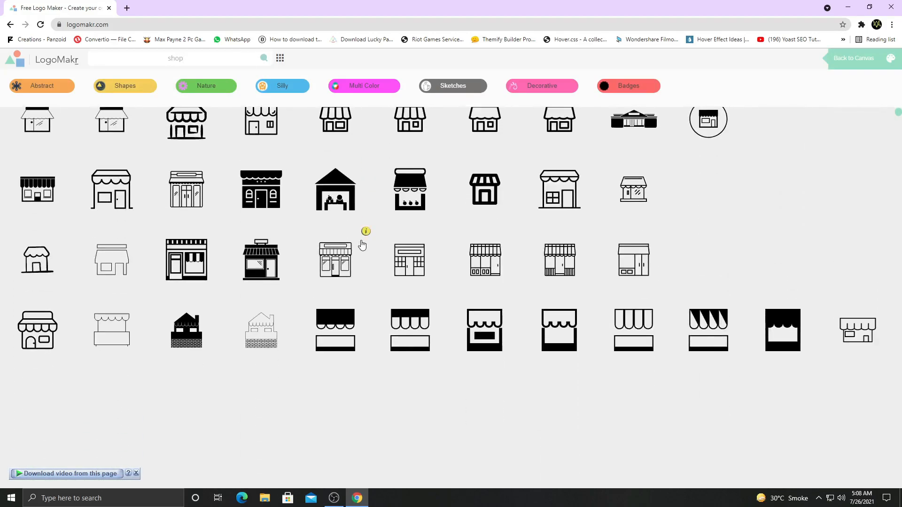
pyautogui.scroll(-2, 362, 245)
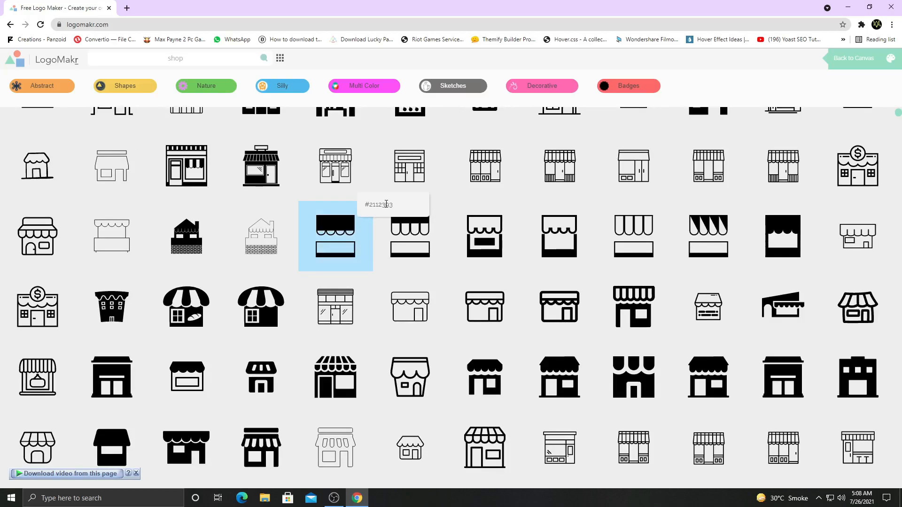
# - Search for graphic 2447410 and add the storefront-with-pin icon to the canvas
pyautogui.doubleClick(187, 61)
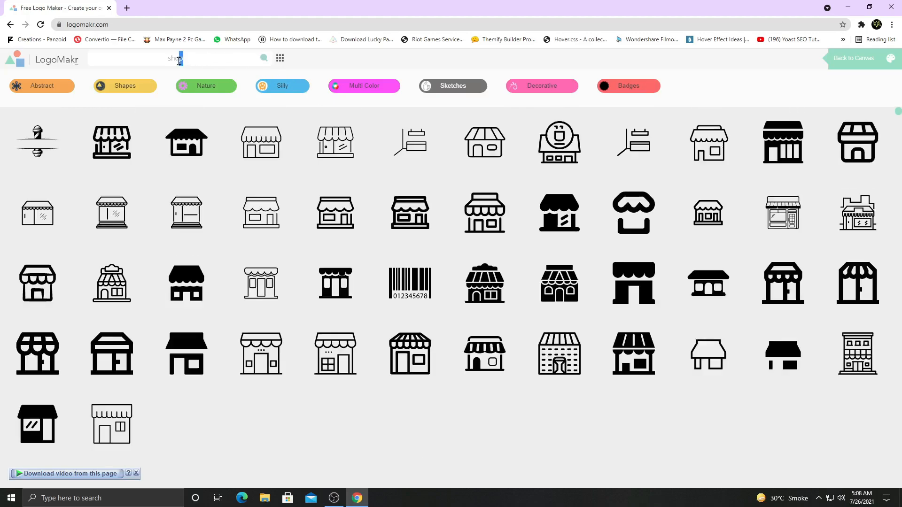
pyautogui.press('BackSpace')
pyautogui.write('2447410')
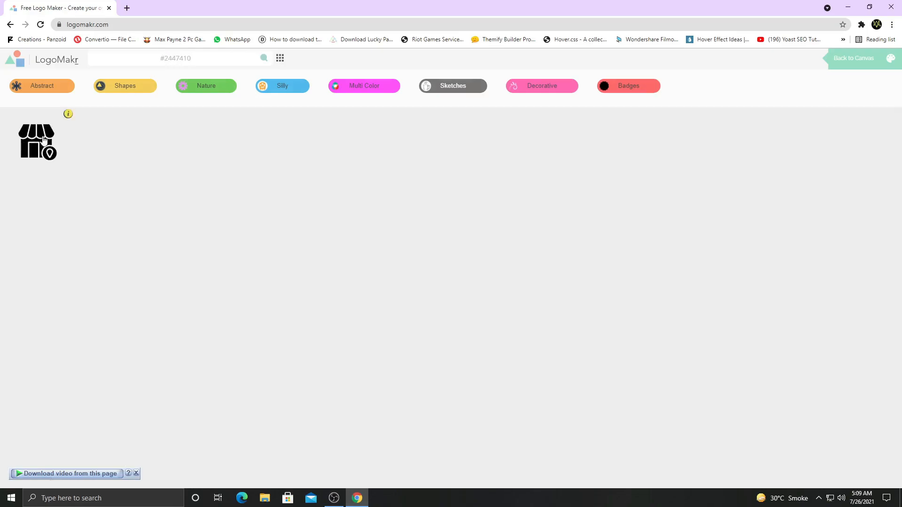
pyautogui.moveTo(67, 116)
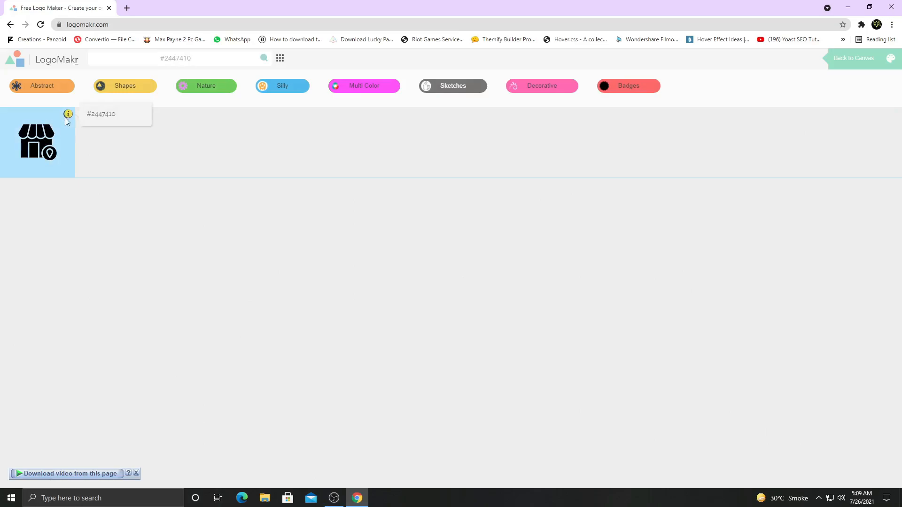
pyautogui.click(55, 155)
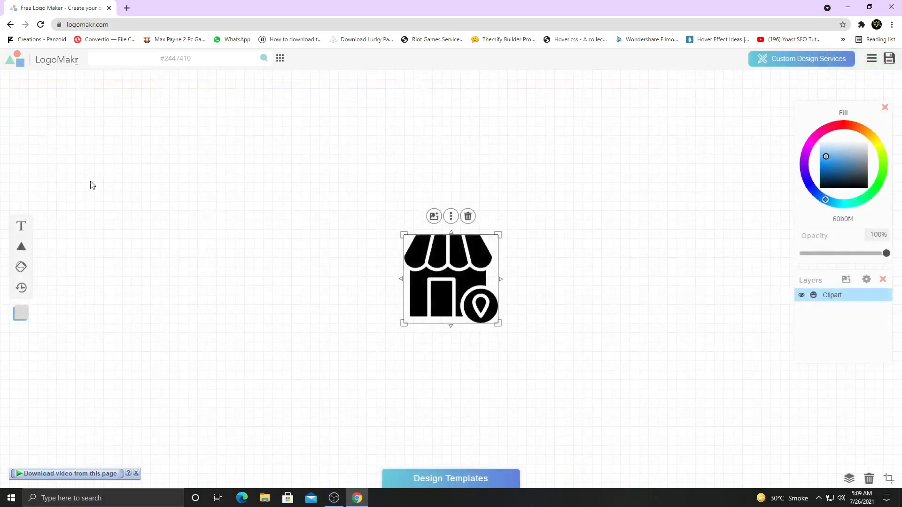
# - Move the storefront icon left and shrink it, browsing its options without changes
pyautogui.moveTo(449, 276); pyautogui.dragTo(389, 253)
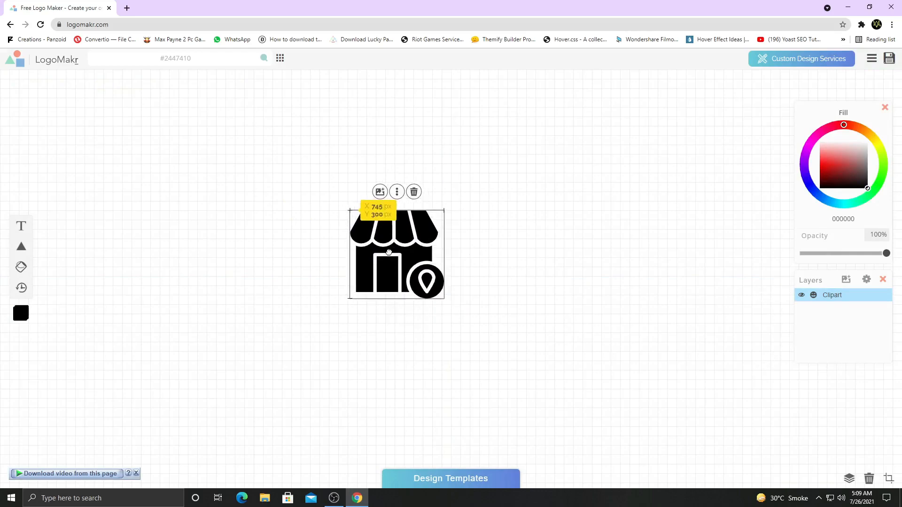
pyautogui.moveTo(389, 252); pyautogui.dragTo(352, 258)
pyautogui.moveTo(391, 221)
pyautogui.mouseDown()
pyautogui.moveTo(355, 258)
pyautogui.moveTo(400, 209)
pyautogui.moveTo(372, 238)
pyautogui.moveTo(393, 219)
pyautogui.mouseUp()
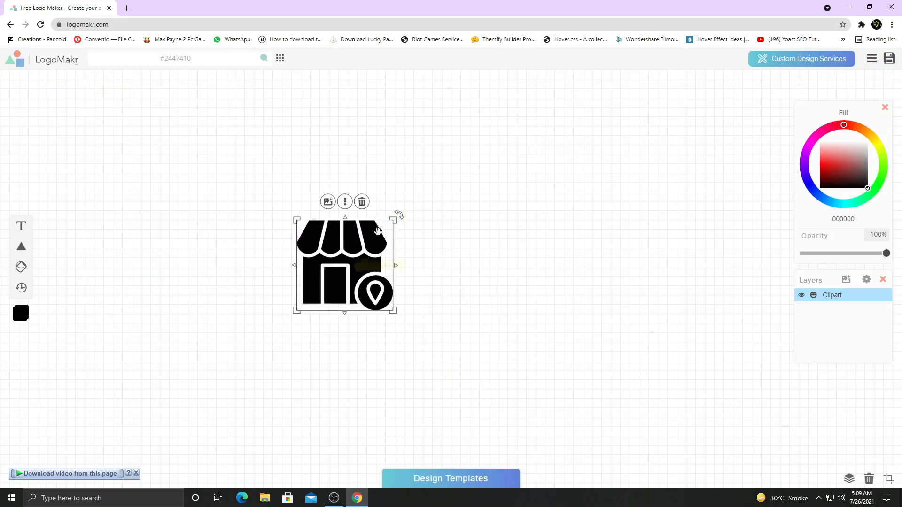
pyautogui.click(344, 202)
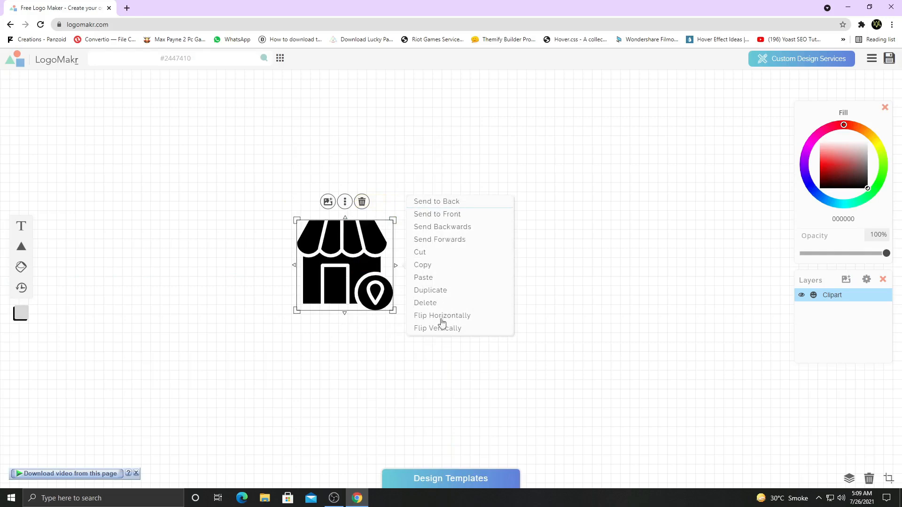
pyautogui.click(430, 178)
pyautogui.click(360, 224)
pyautogui.click(329, 203)
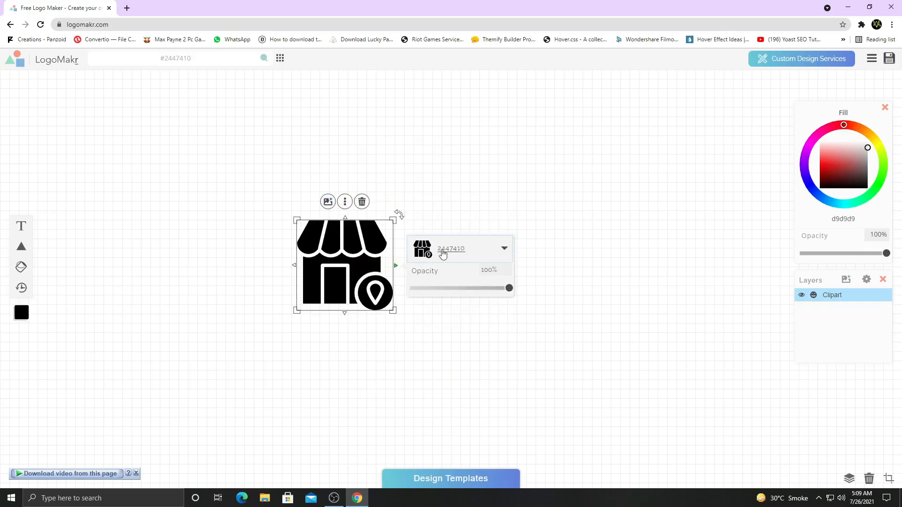
pyautogui.click(504, 249)
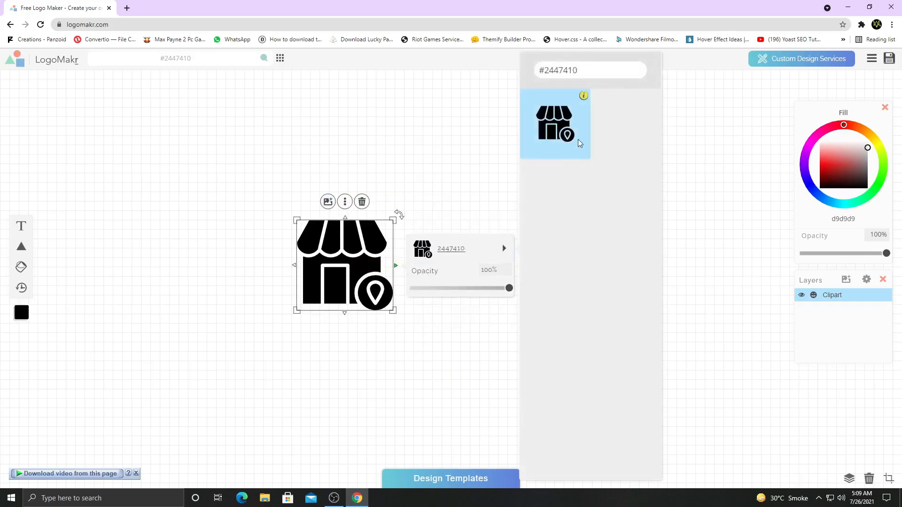
pyautogui.click(679, 270)
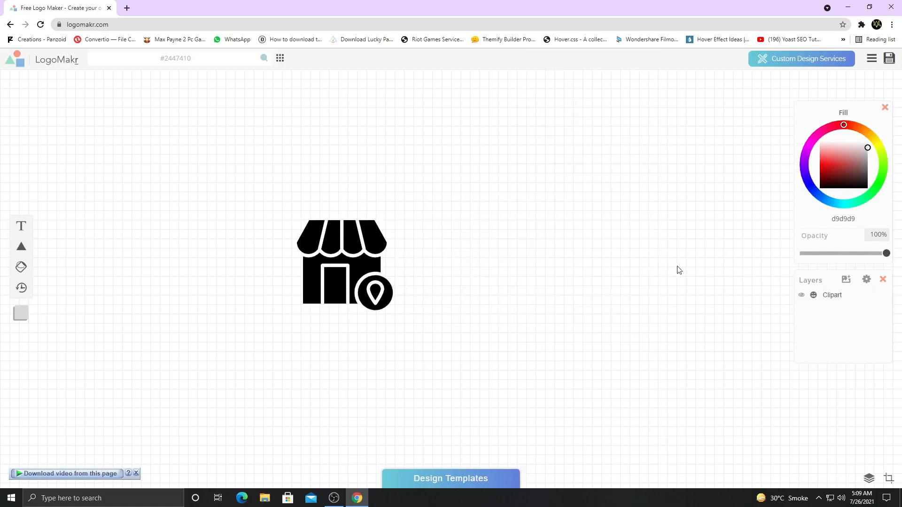
# - Shrink the icon slightly and set its fill colour to light blue 86b6e5
pyautogui.click(393, 274)
pyautogui.moveTo(396, 216); pyautogui.dragTo(386, 225)
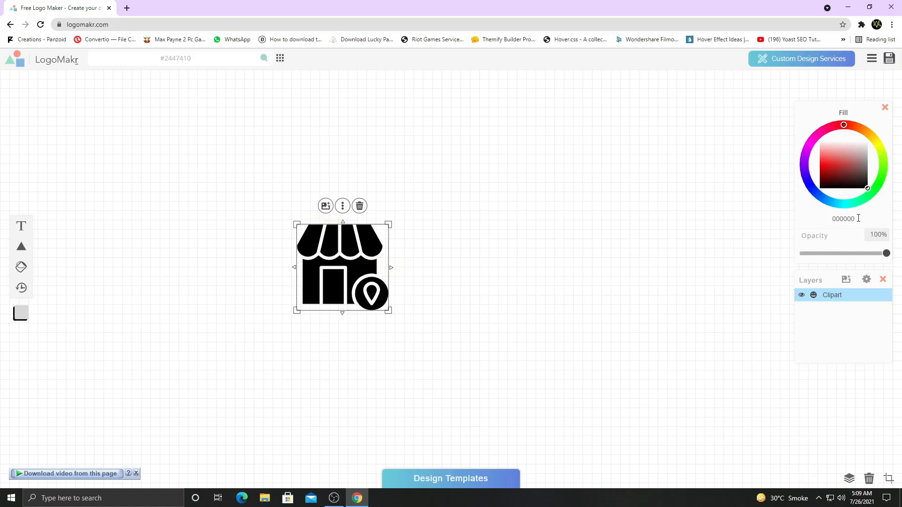
pyautogui.press('BackSpace')
pyautogui.press('BackSpace')
pyautogui.press('BackSpace')
pyautogui.press('BackSpace')
pyautogui.write('86b6e5')
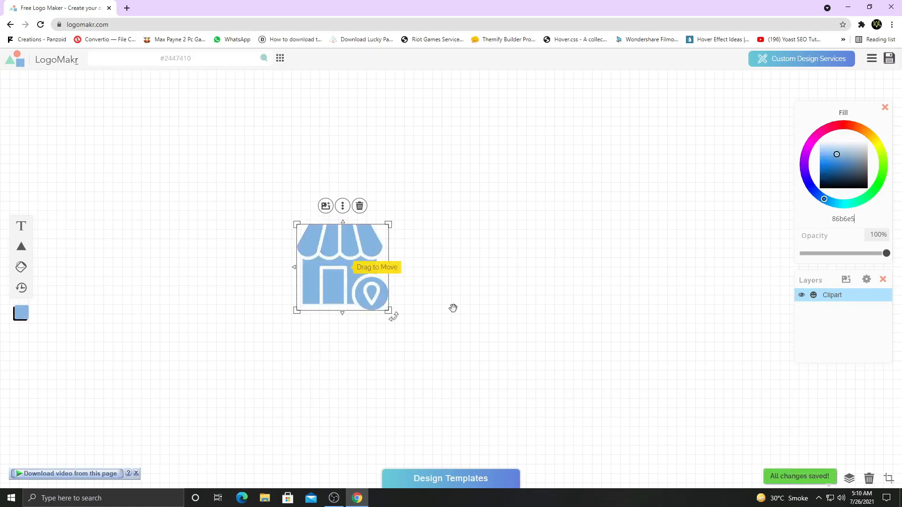
pyautogui.click(504, 310)
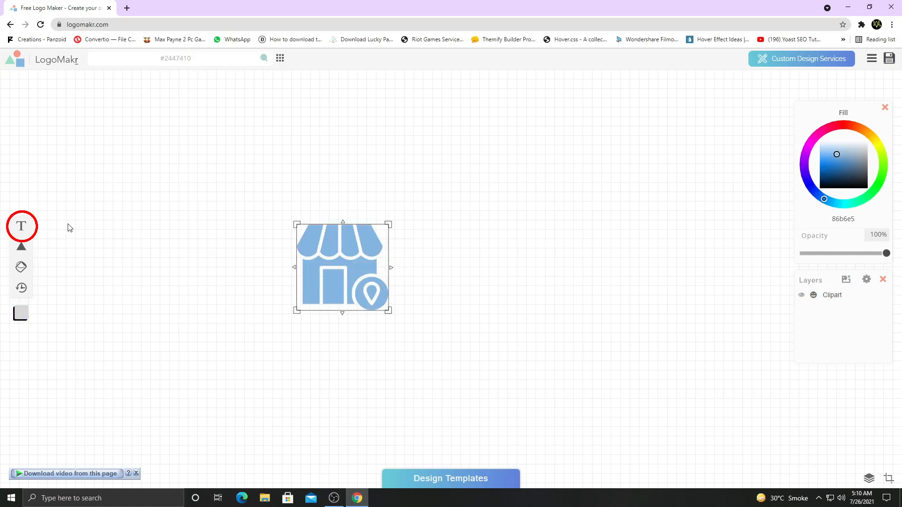
# - Add a text box reading 'Shop', keeping its font as Raleway
pyautogui.click(27, 231)
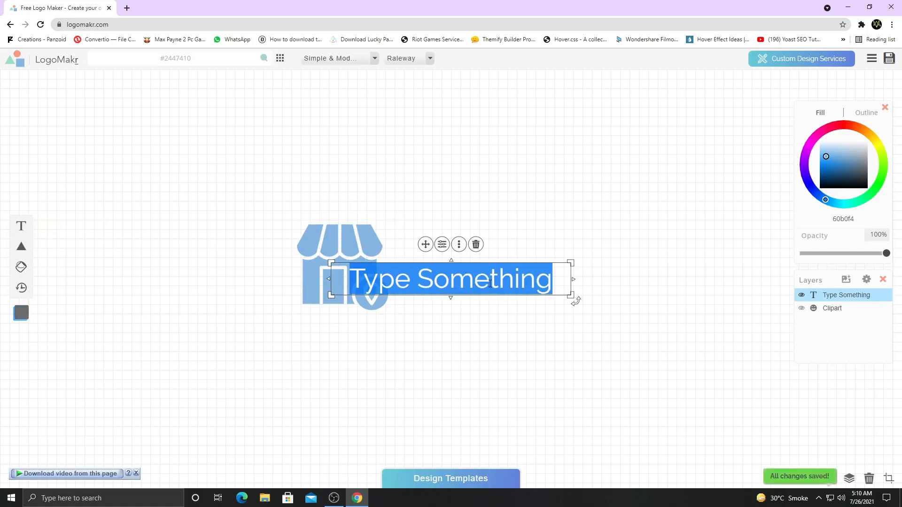
pyautogui.write('S')
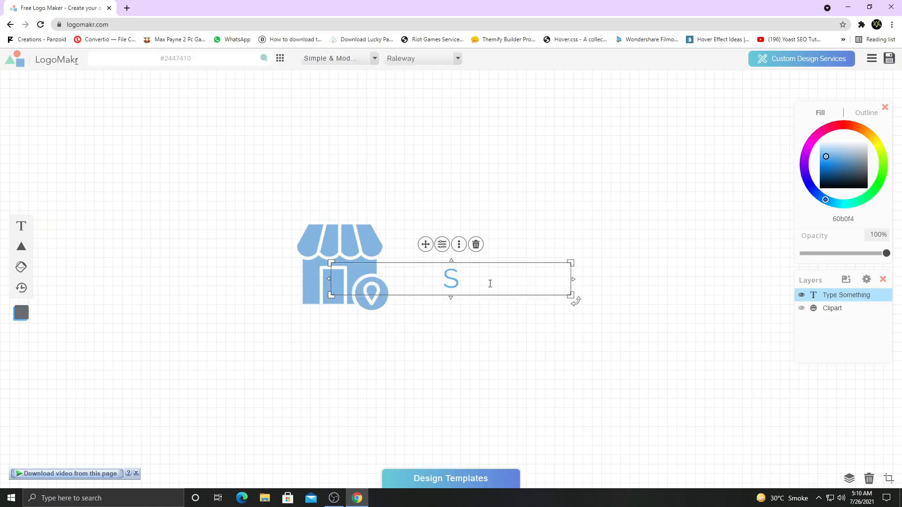
pyautogui.write('hop')
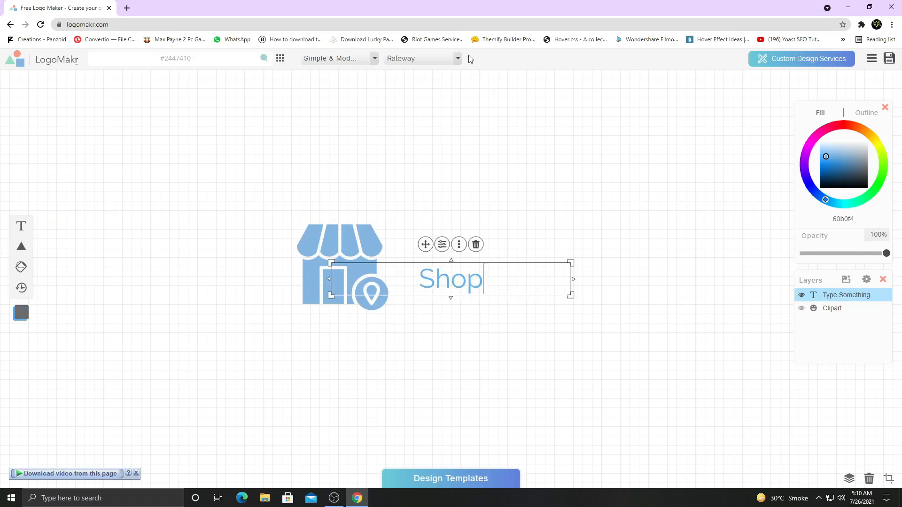
pyautogui.click(459, 63)
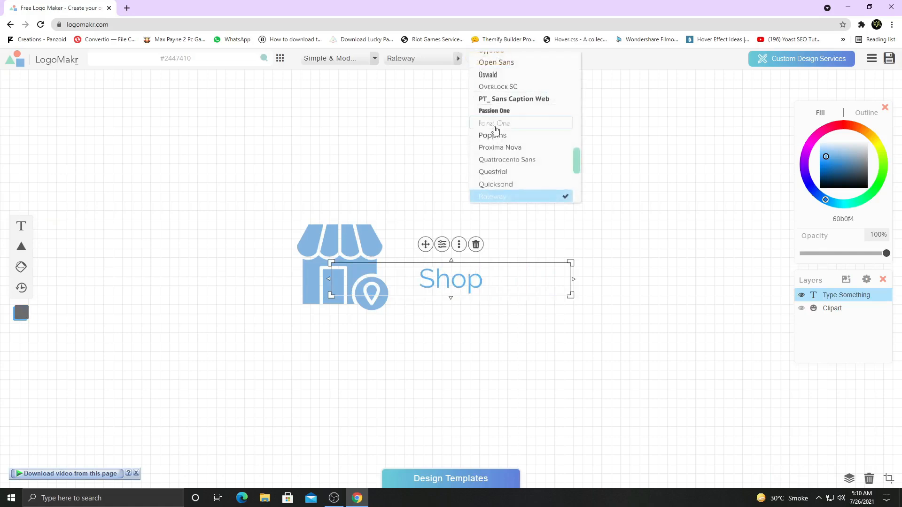
pyautogui.scroll(8, 495, 131)
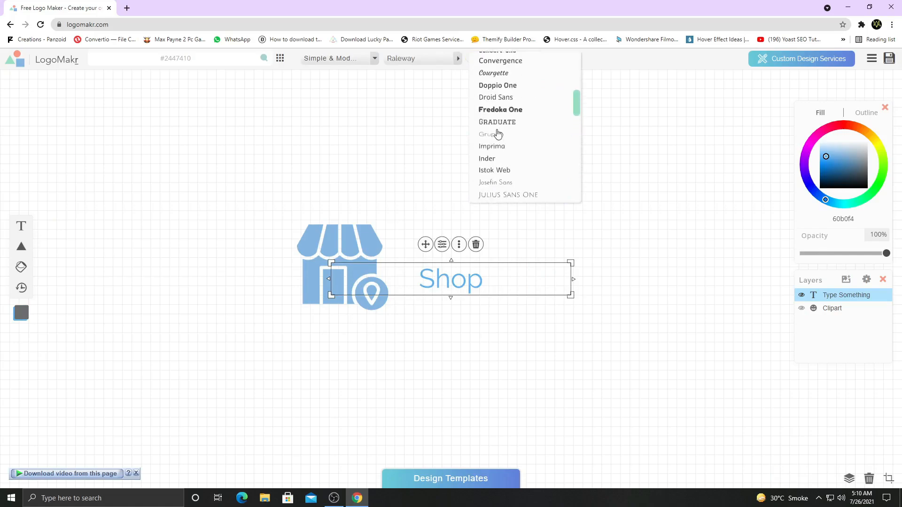
pyautogui.scroll(-8, 497, 131)
pyautogui.click(429, 111)
# - Browse font categories and arrangement options for Shop without changing anything
pyautogui.click(440, 272)
pyautogui.click(374, 59)
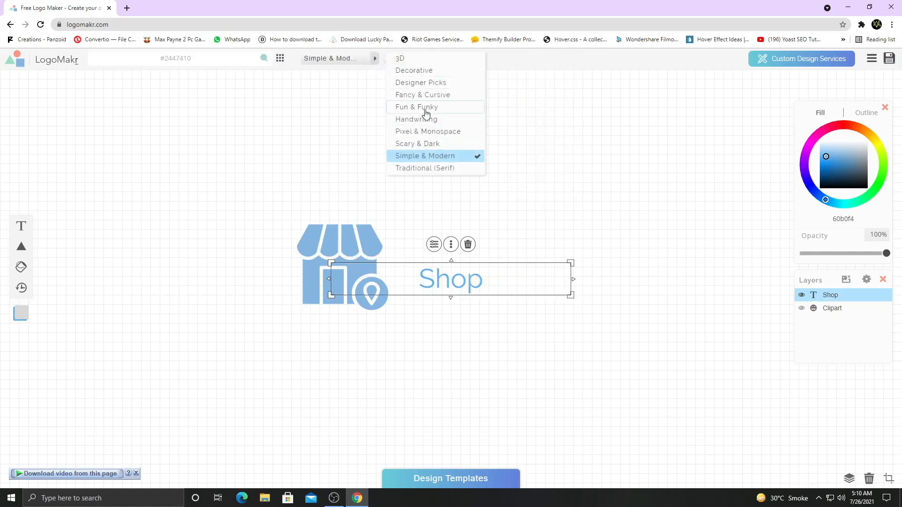
pyautogui.doubleClick(455, 277)
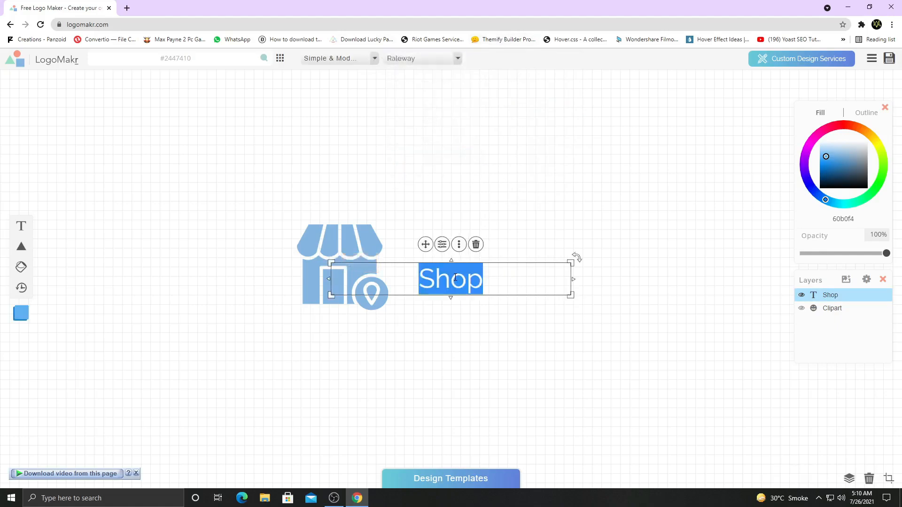
pyautogui.click(459, 246)
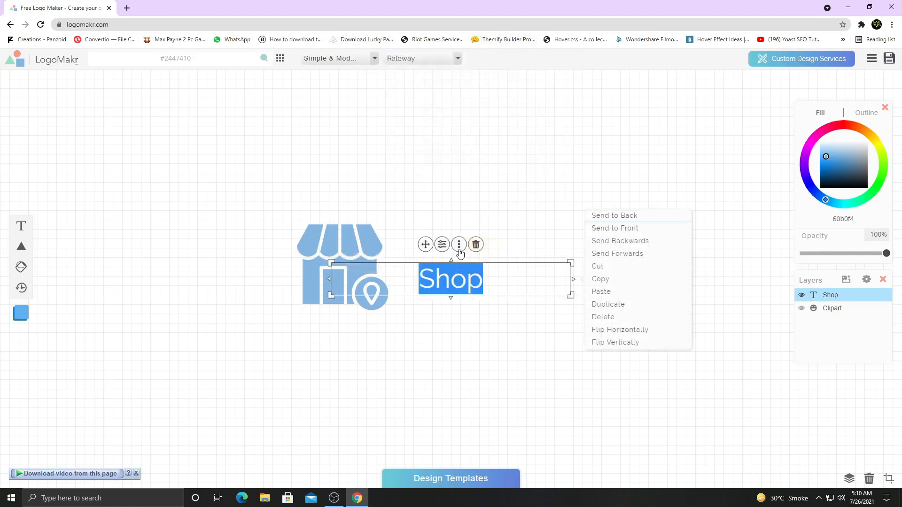
pyautogui.click(460, 246)
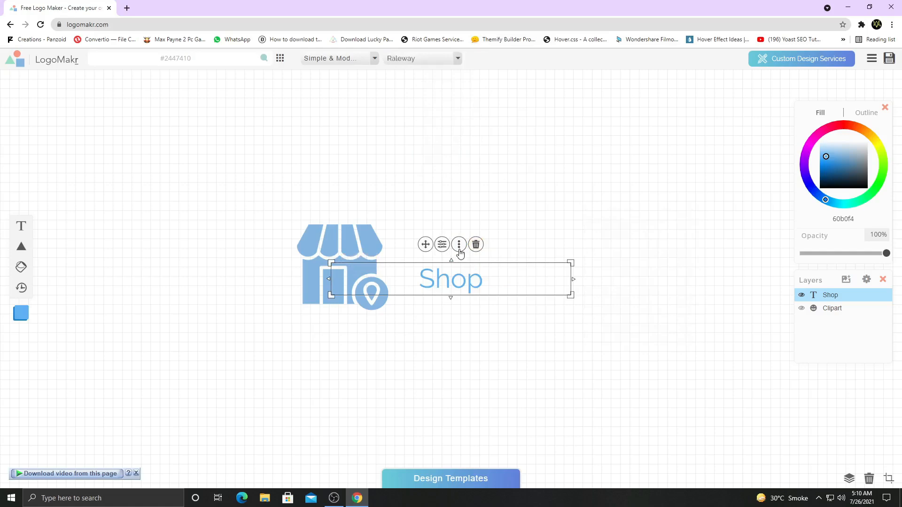
# - Make the Shop text bold
pyautogui.click(442, 245)
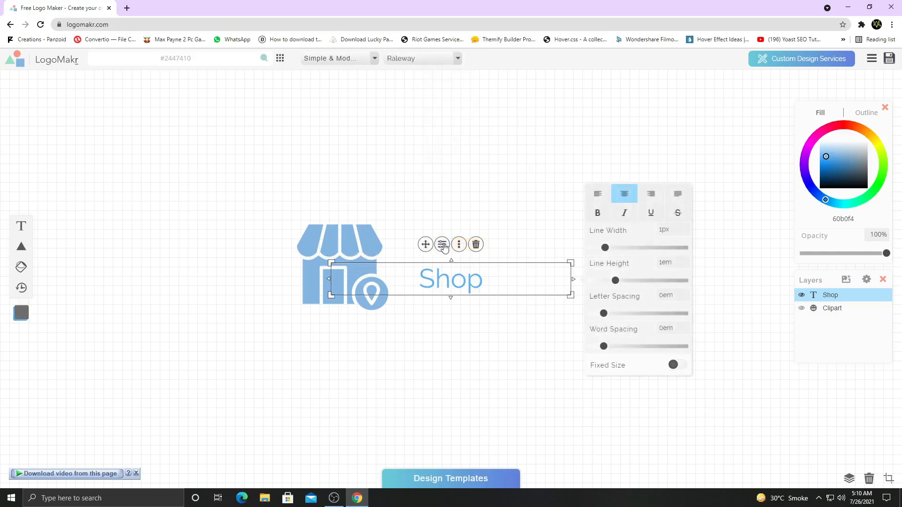
pyautogui.click(596, 214)
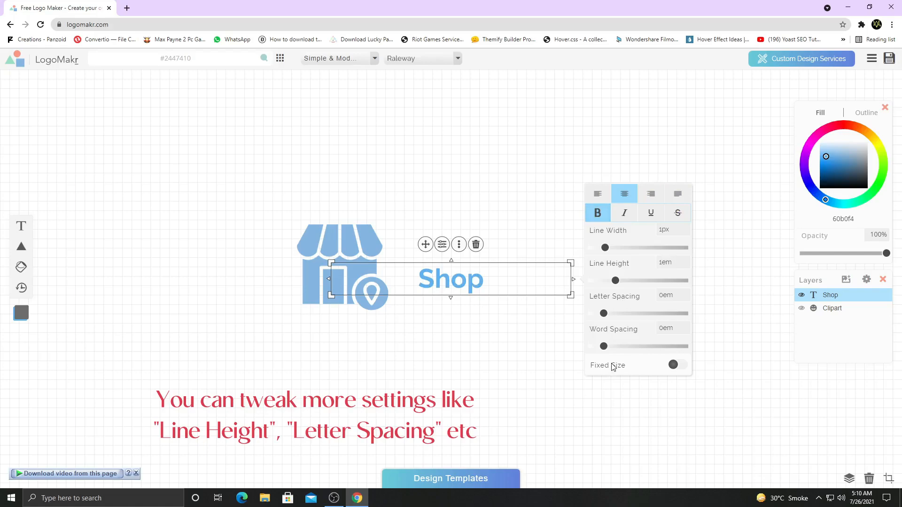
pyautogui.click(571, 224)
# - Enlarge Shop, tilt it upward and place it to the right of the storefront icon
pyautogui.click(519, 278)
pyautogui.moveTo(571, 262); pyautogui.dragTo(596, 239)
pyautogui.moveTo(484, 276); pyautogui.dragTo(487, 261)
pyautogui.moveTo(605, 215); pyautogui.dragTo(578, 193)
pyautogui.moveTo(469, 264); pyautogui.dragTo(456, 252)
pyautogui.moveTo(590, 240); pyautogui.dragTo(624, 243)
pyautogui.doubleClick(516, 245)
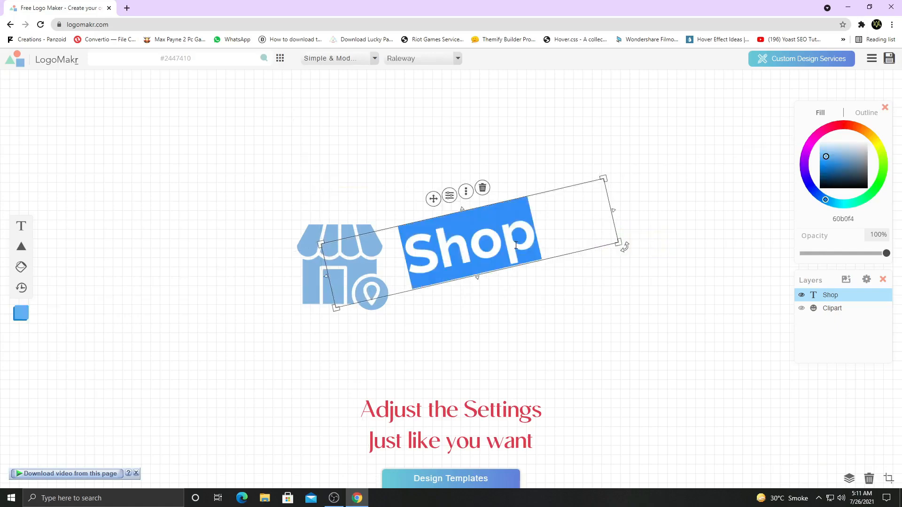
pyautogui.click(585, 304)
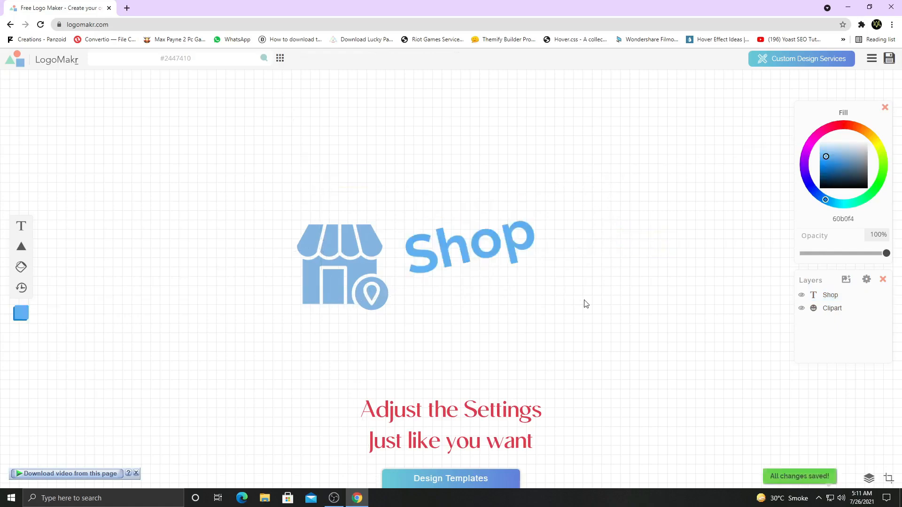
# - Recolour the Shop text with hex #f89984
pyautogui.click(510, 257)
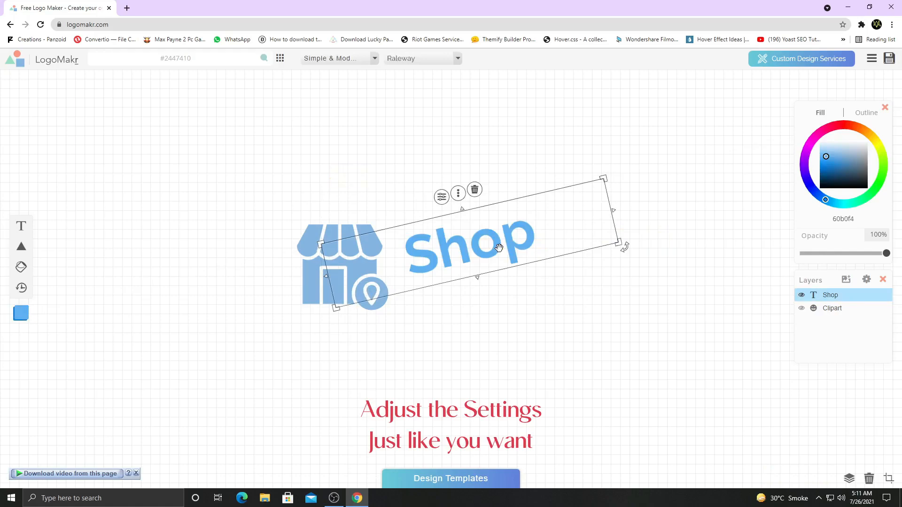
pyautogui.moveTo(852, 219); pyautogui.dragTo(834, 218)
pyautogui.write('#')
pyautogui.write('f89984')
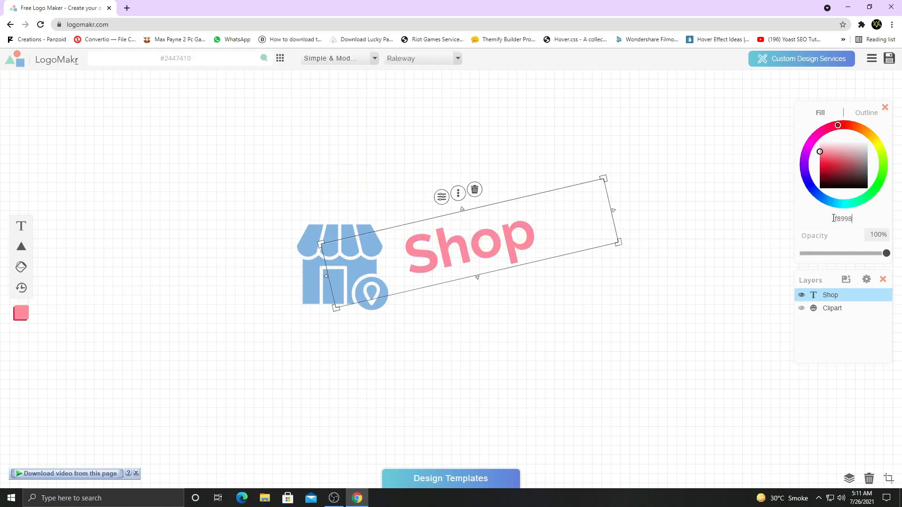
pyautogui.click(503, 245)
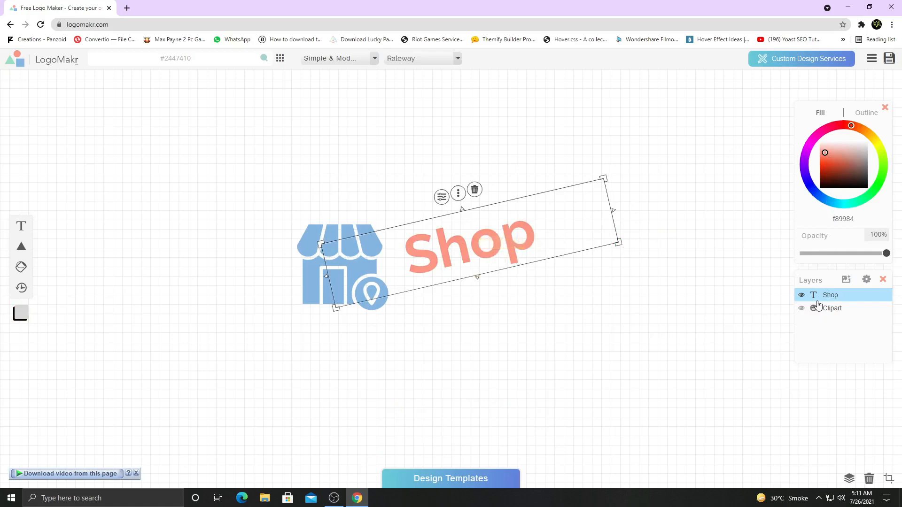
pyautogui.click(458, 193)
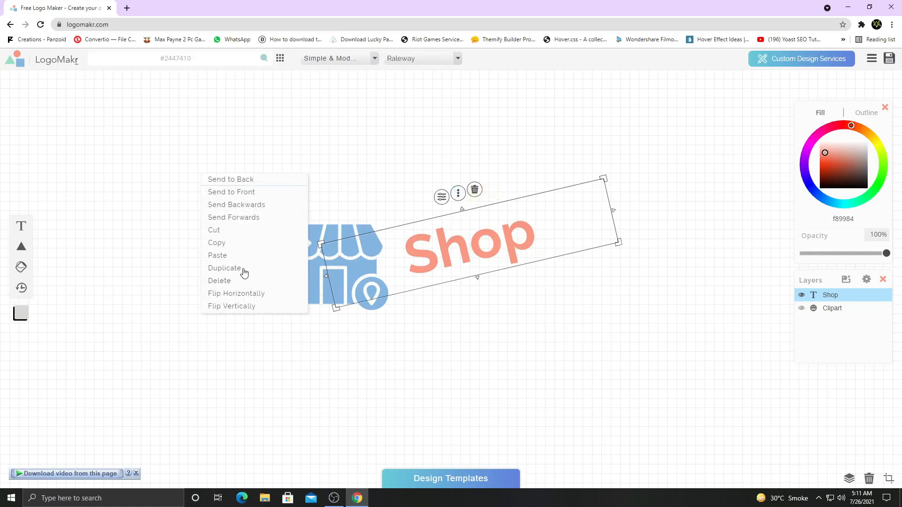
pyautogui.click(407, 367)
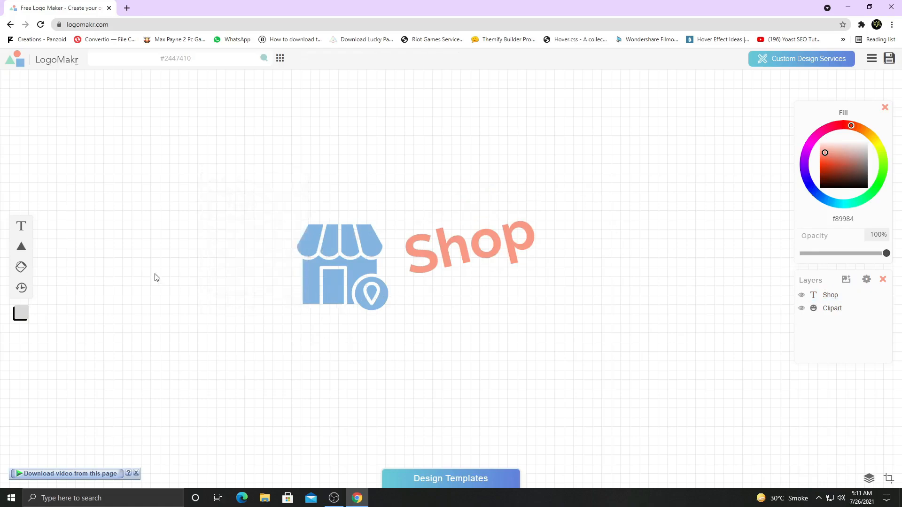
# - Add a 'City' text layer and make it bold
pyautogui.click(21, 226)
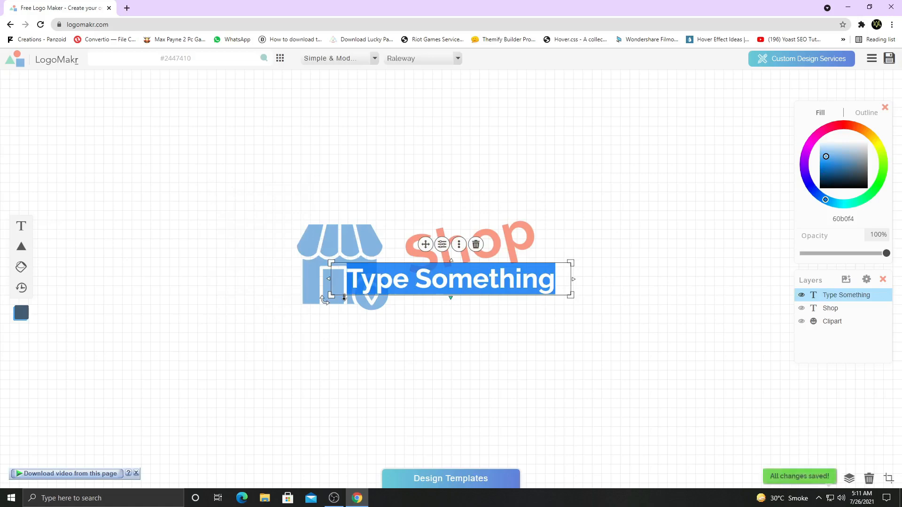
pyautogui.write('City')
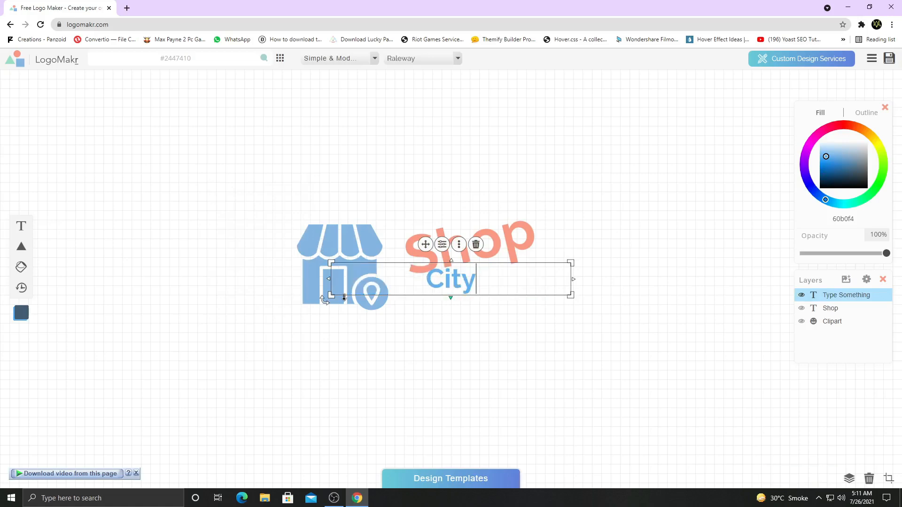
pyautogui.click(444, 246)
pyautogui.click(606, 215)
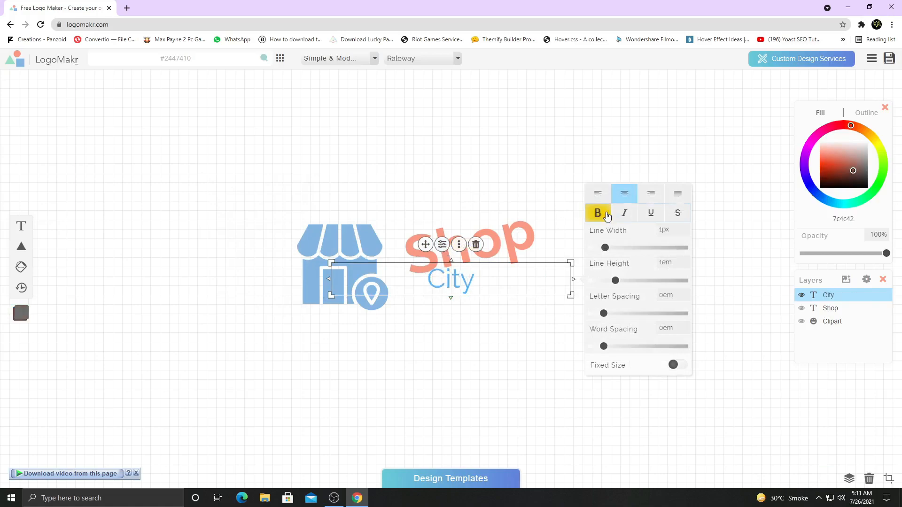
pyautogui.click(606, 215)
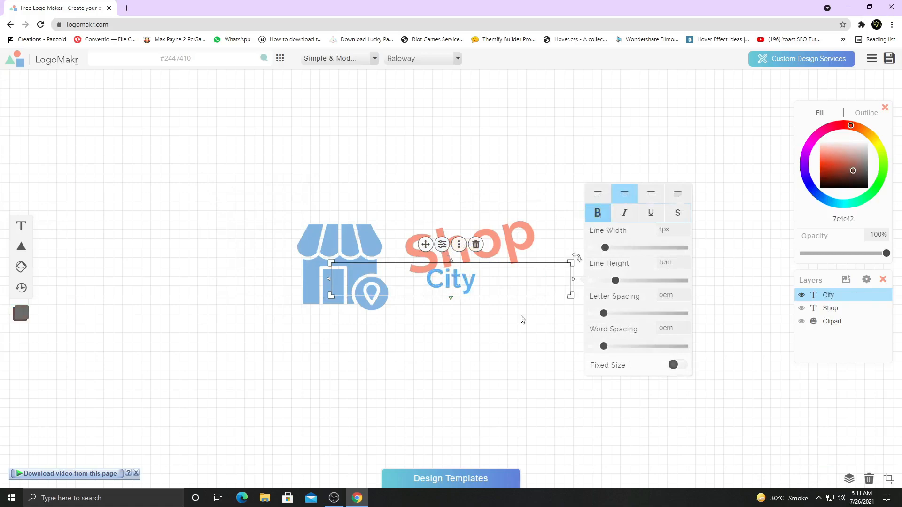
pyautogui.click(505, 342)
# - Enlarge City to 768x135 and move it beneath the tilted Shop text
pyautogui.click(516, 282)
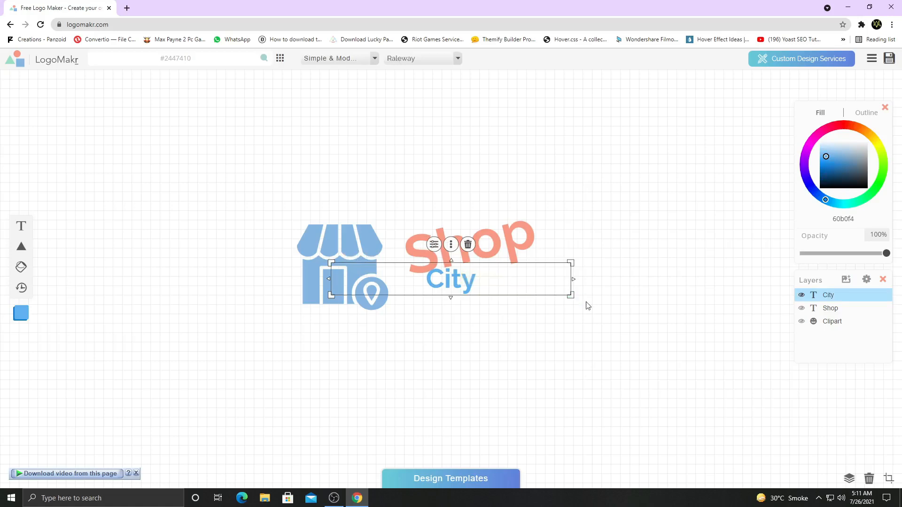
pyautogui.moveTo(572, 296); pyautogui.dragTo(695, 329)
pyautogui.moveTo(508, 302); pyautogui.dragTo(465, 285)
pyautogui.rightClick(465, 286)
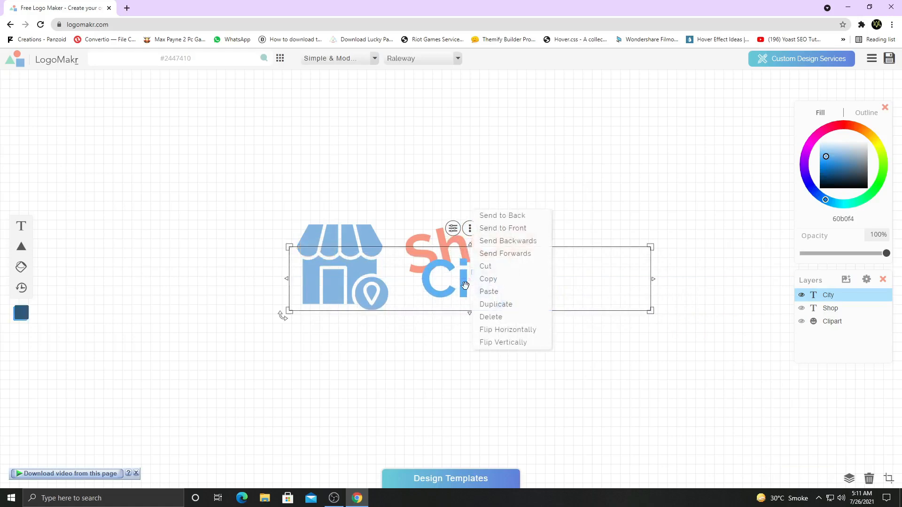
pyautogui.click(488, 279)
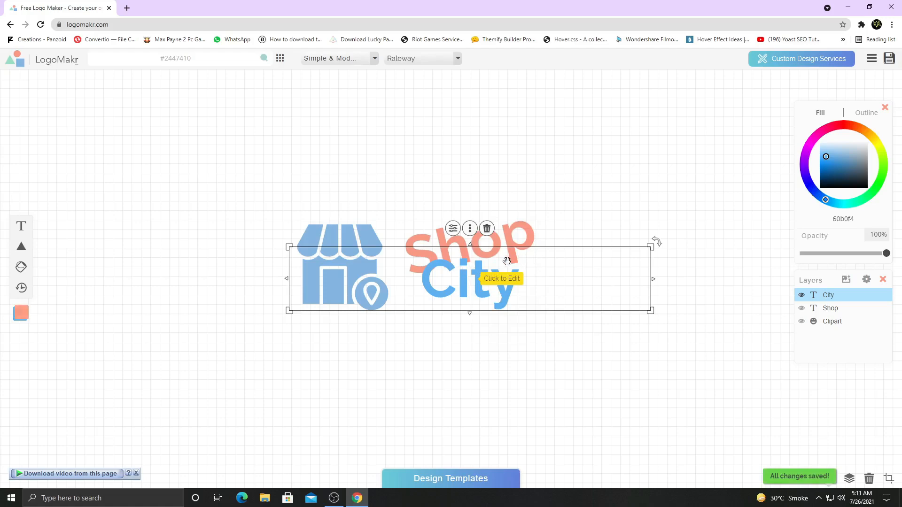
pyautogui.click(573, 362)
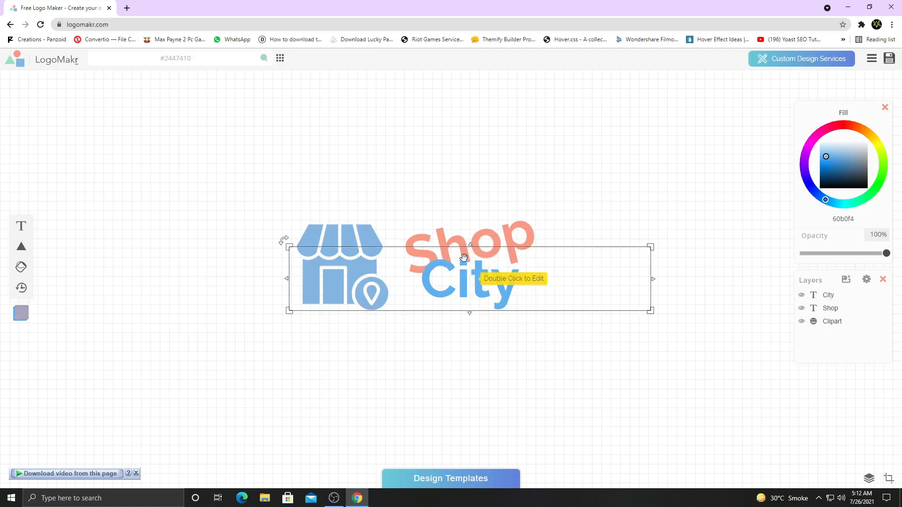
# - Shift the Shop and City texts about 20 px left toward the icon
pyautogui.click(836, 311)
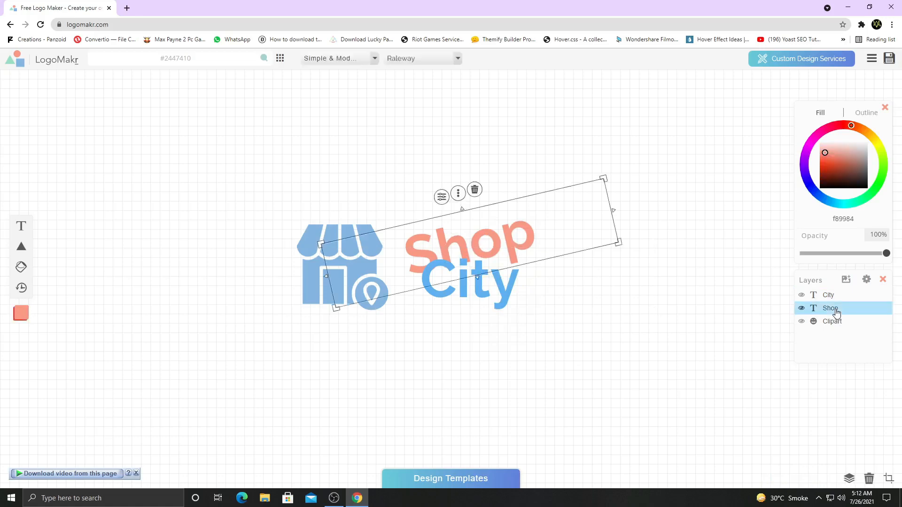
pyautogui.keyDown('ctrl'); pyautogui.click(835, 295); pyautogui.keyUp('ctrl')
pyautogui.moveTo(465, 264); pyautogui.dragTo(455, 266)
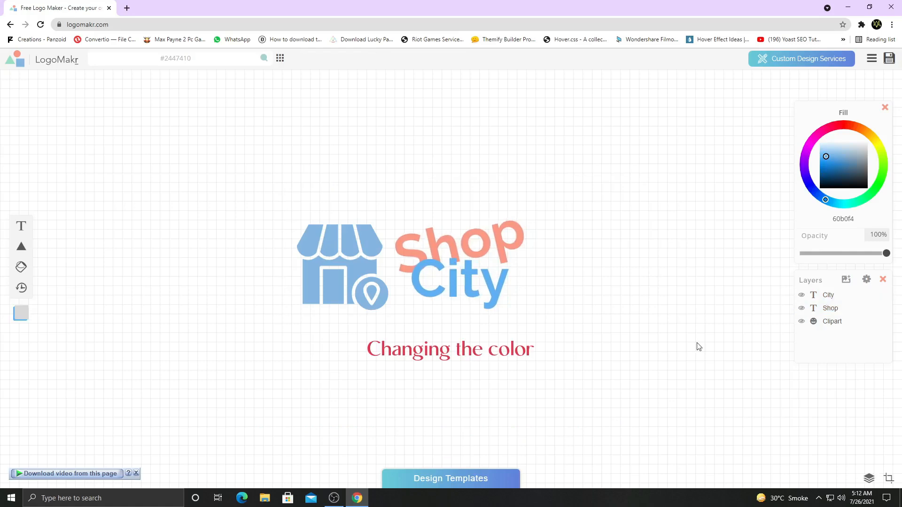
# - Recolour City to light blue 86b6e5 to match the storefront icon
pyautogui.click(842, 295)
pyautogui.moveTo(854, 218); pyautogui.dragTo(831, 219)
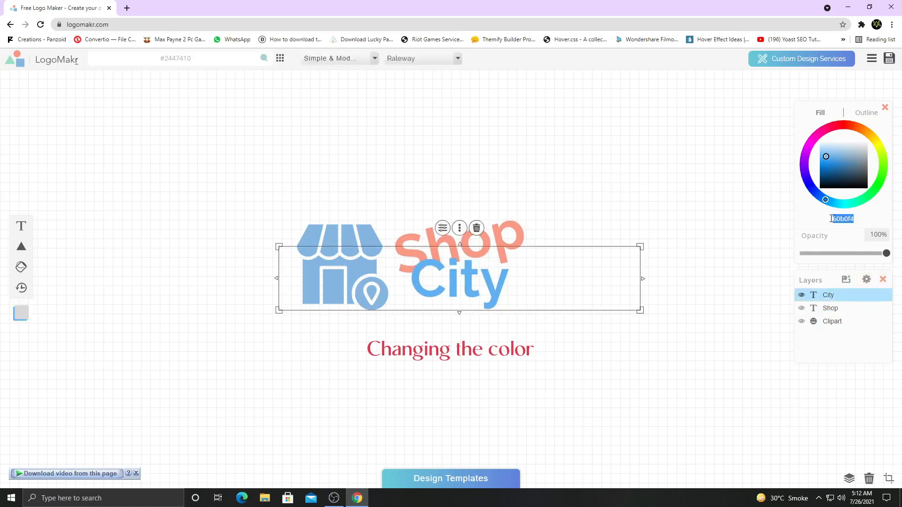
pyautogui.press('BackSpace')
pyautogui.write('86b6e5')
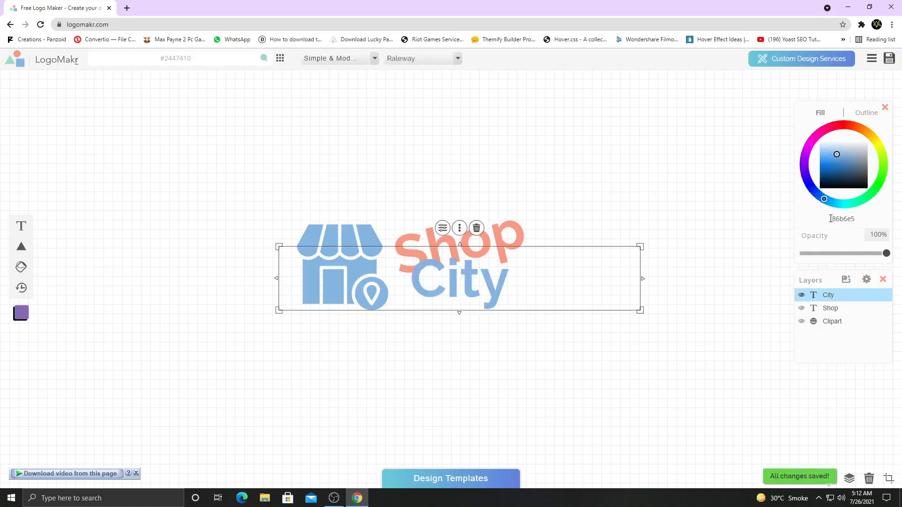
pyautogui.press('Return')
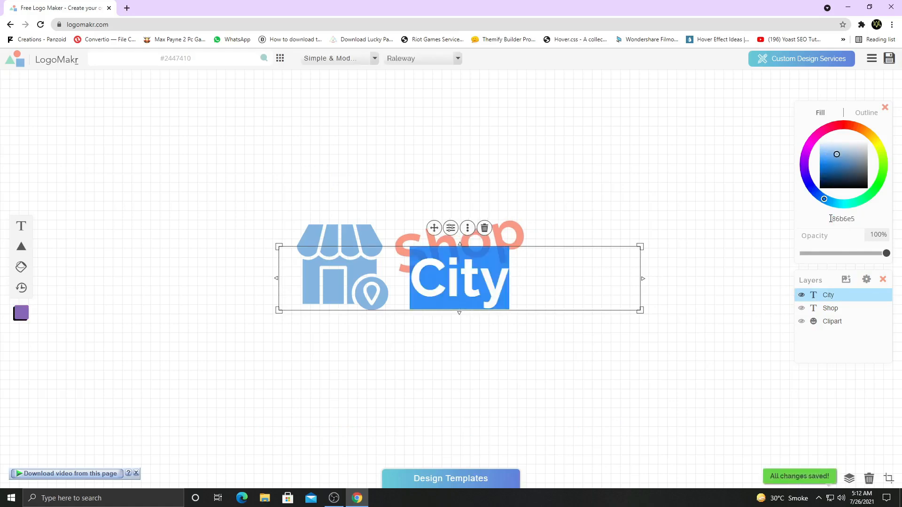
pyautogui.click(600, 382)
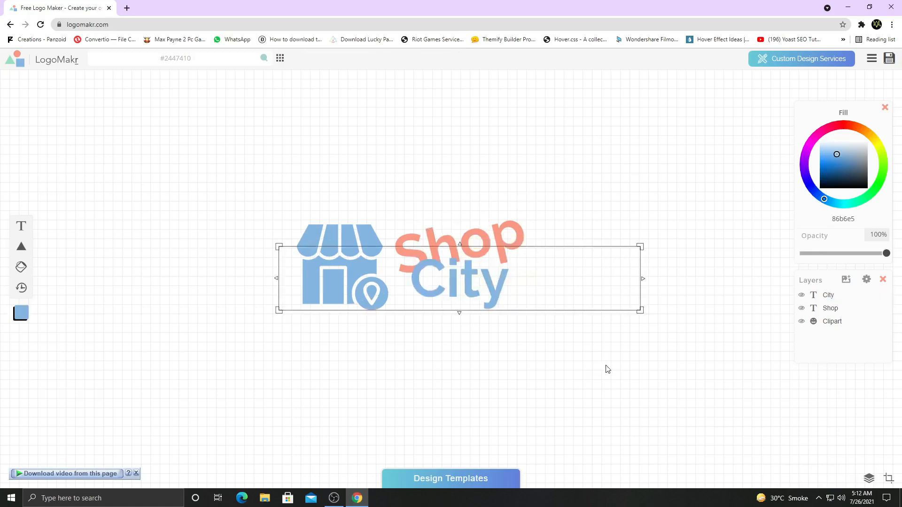
pyautogui.click(652, 386)
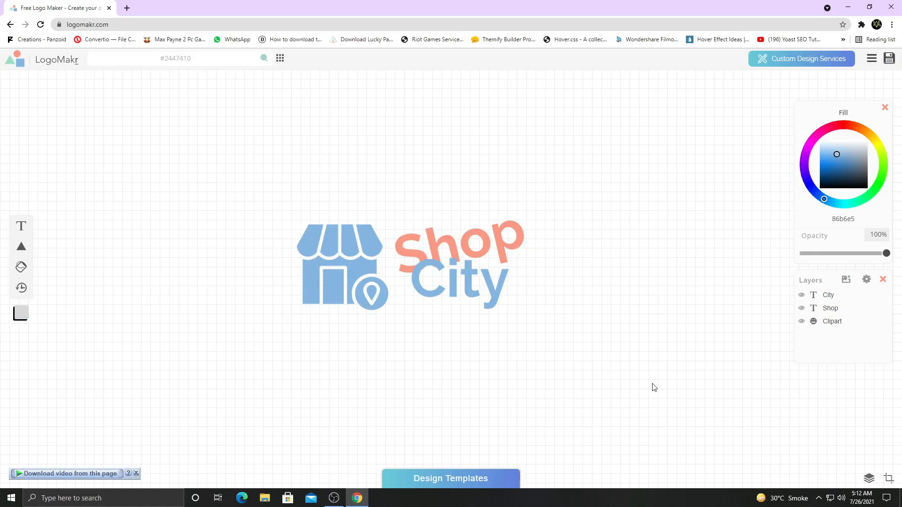
# - Save the logo and take the free low-resolution download, LogoMakr-9qcwO6.png
pyautogui.click(889, 60)
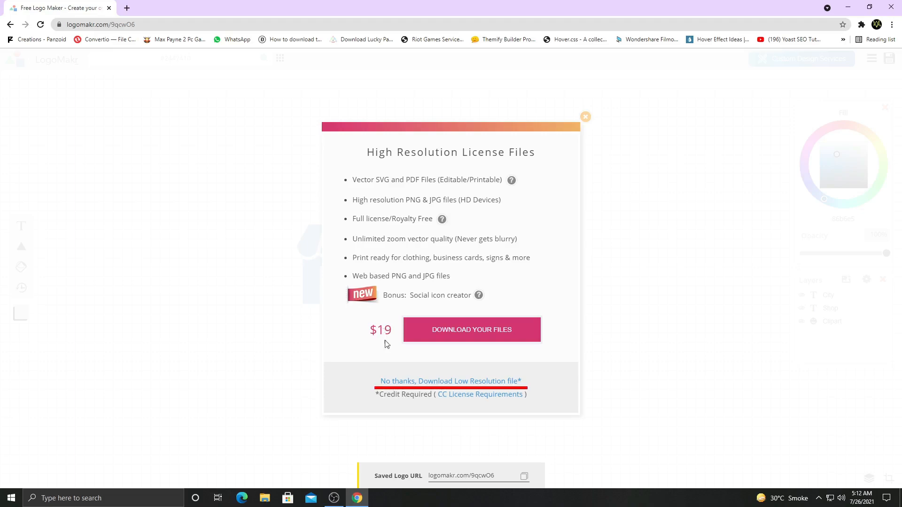
pyautogui.click(466, 381)
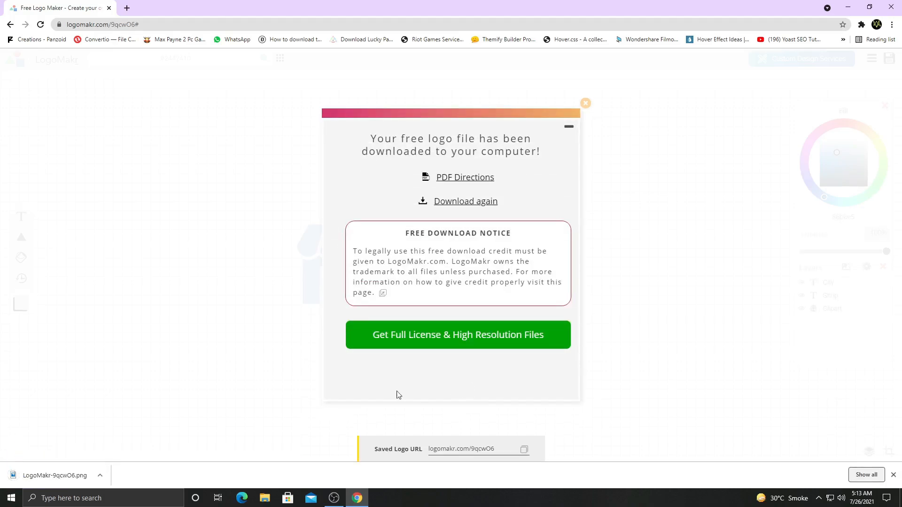
pyautogui.click(100, 476)
pyautogui.click(126, 446)
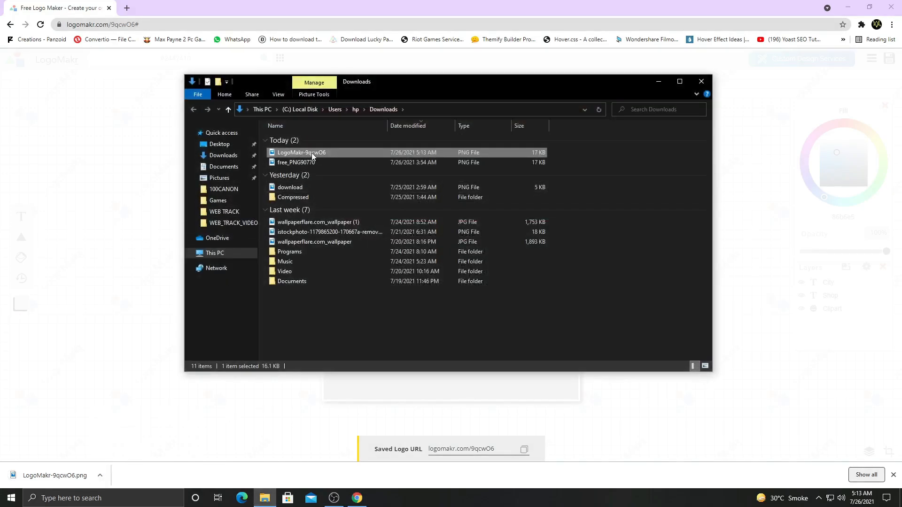
pyautogui.doubleClick(311, 153)
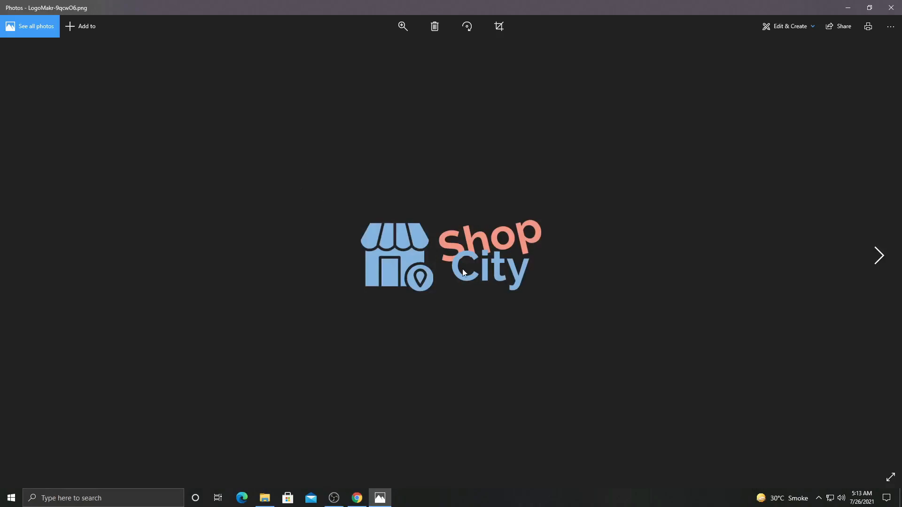
pyautogui.doubleClick(464, 269)
pyautogui.doubleClick(464, 301)
pyautogui.hotkey('alt', 'F4')
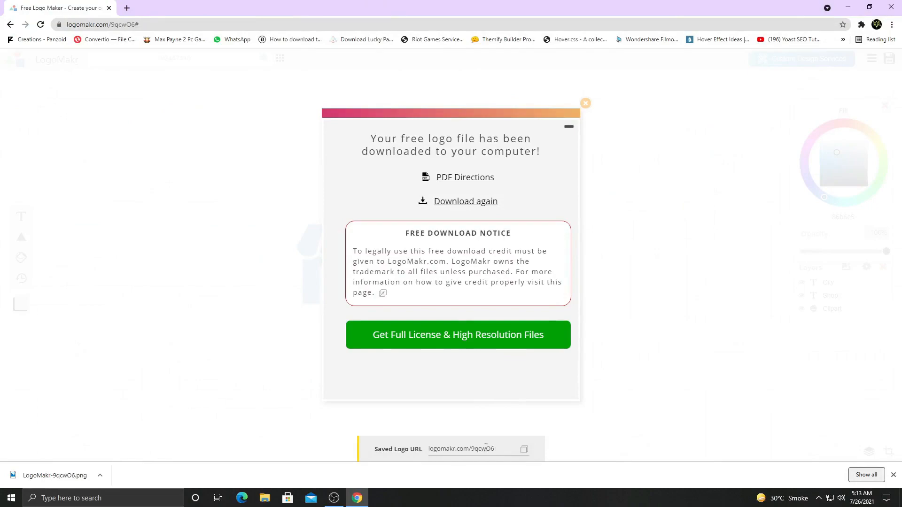
# - Copy the saved logo URL and replace the original LogoMakr tab with a new tab
pyautogui.click(524, 452)
pyautogui.click(126, 9)
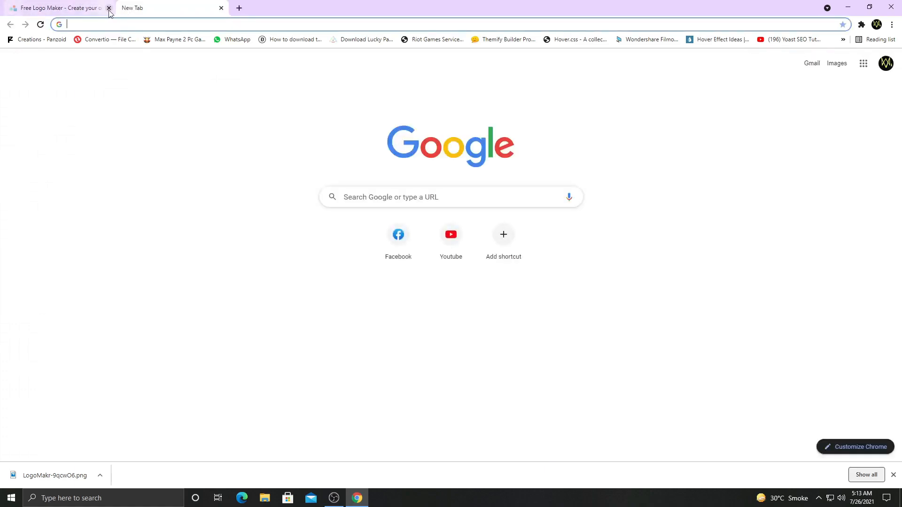
pyautogui.click(109, 8)
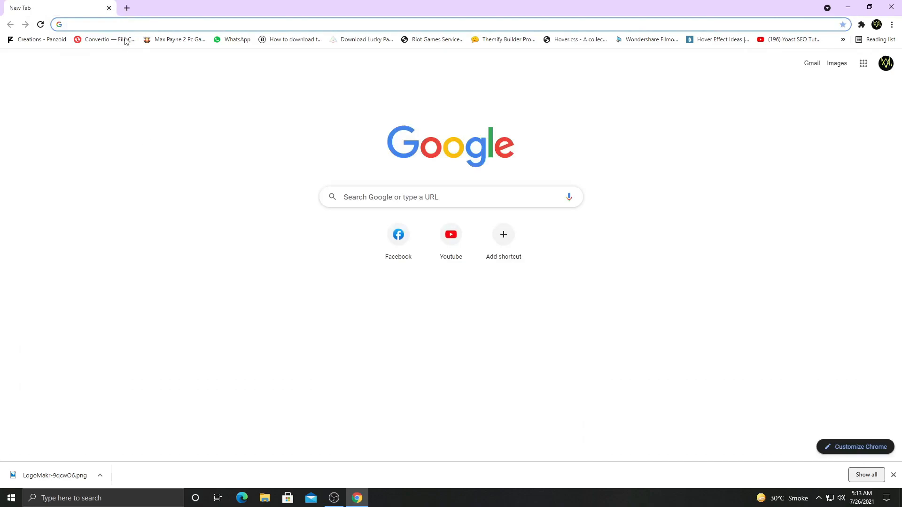
pyautogui.click(122, 23)
pyautogui.hotkey('ctrl', 'v')
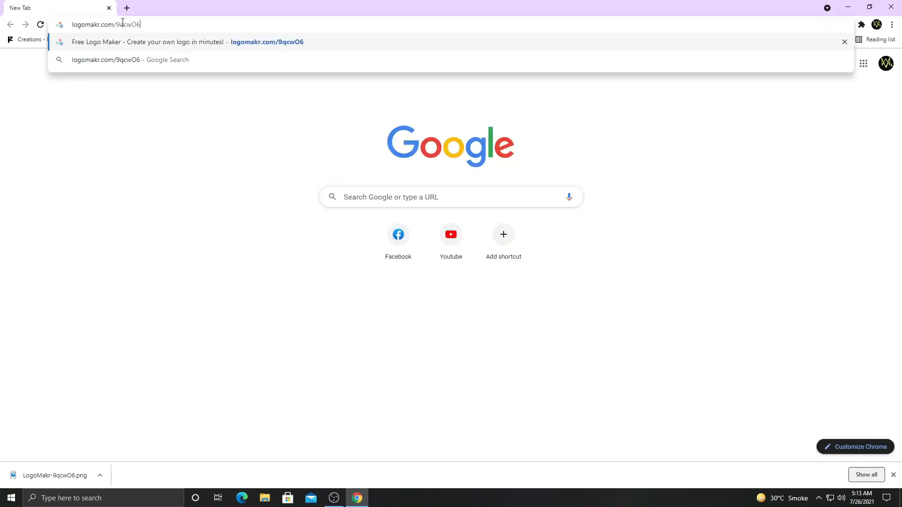
pyautogui.press('Return')
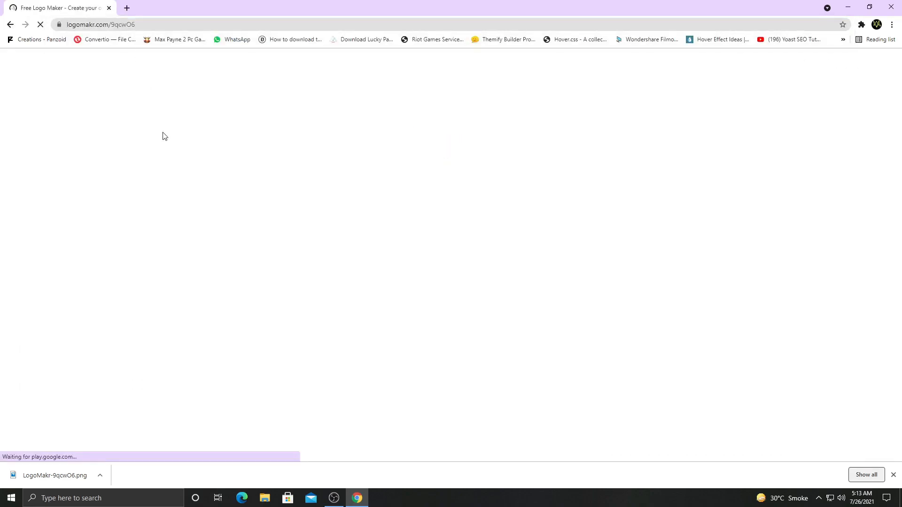